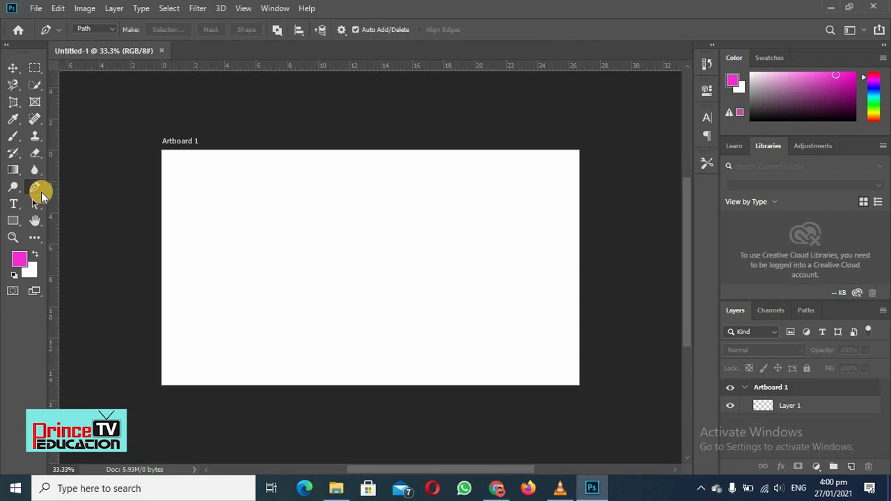
# Cycle through the Freeform Pen and Curvature Pen tools and return to the standard Pen tool
pyautogui.rightClick(37, 188)
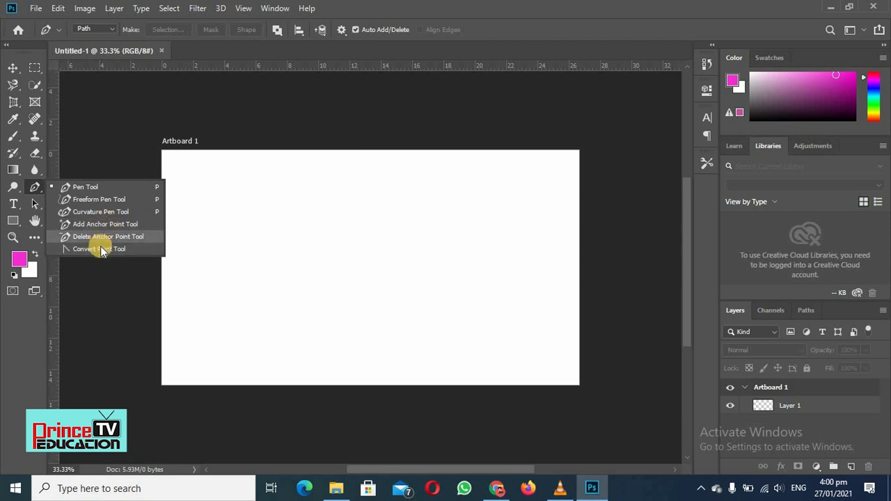
pyautogui.click(81, 192)
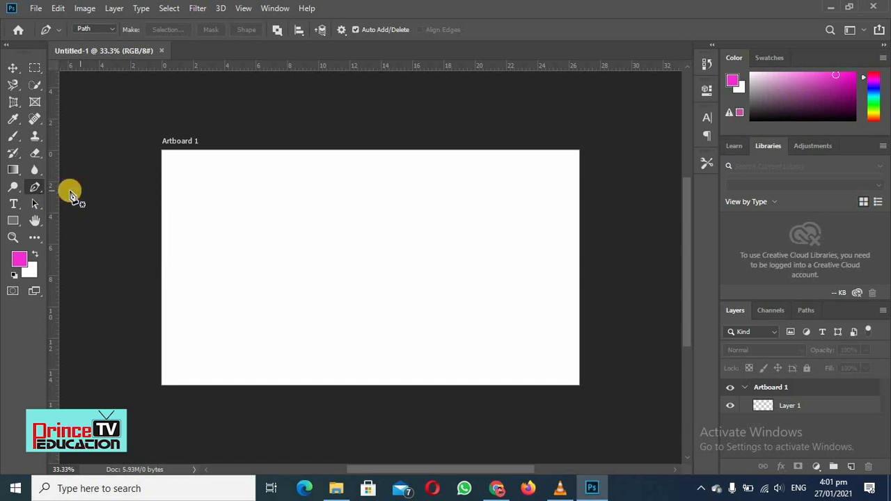
pyautogui.click(35, 194)
pyautogui.click(65, 199)
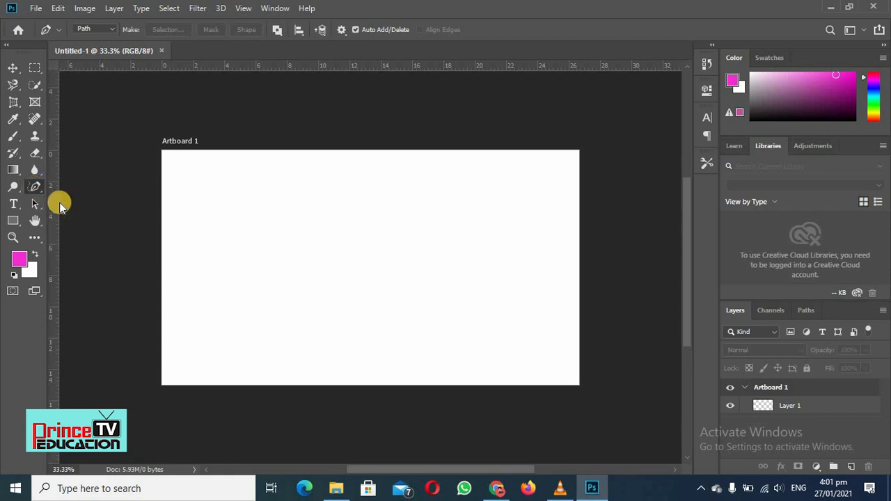
pyautogui.click(37, 188)
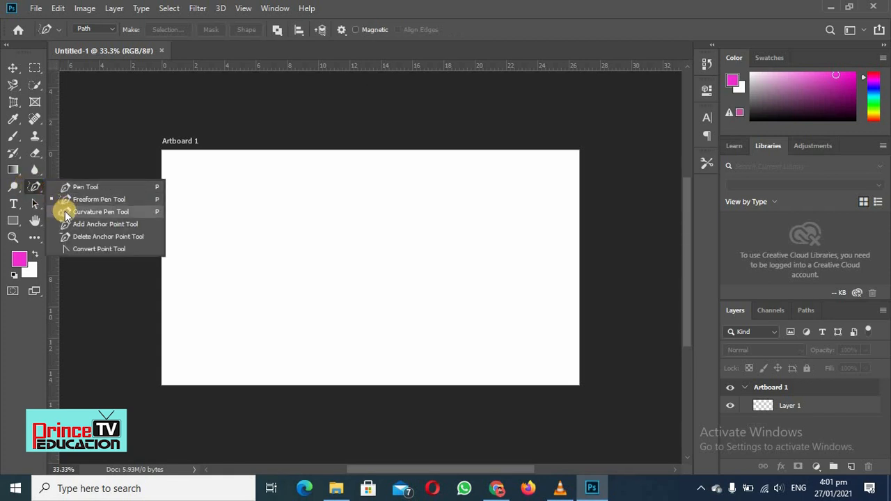
pyautogui.click(63, 207)
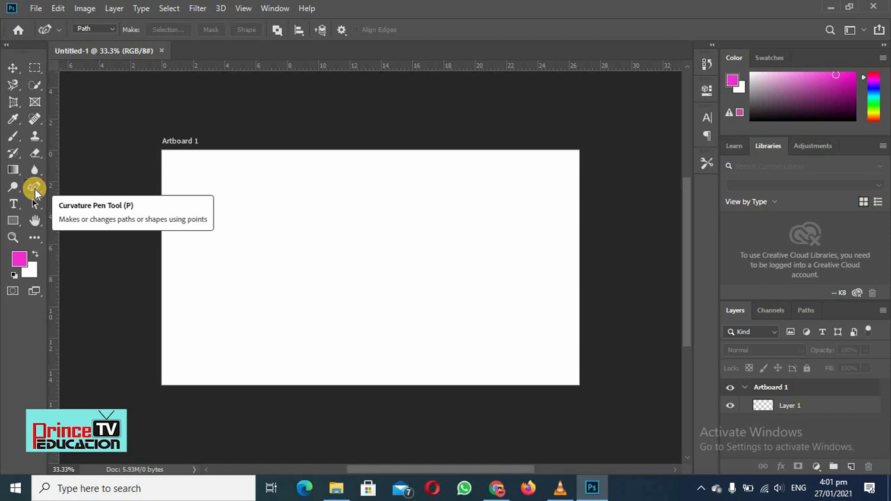
pyautogui.rightClick(35, 190)
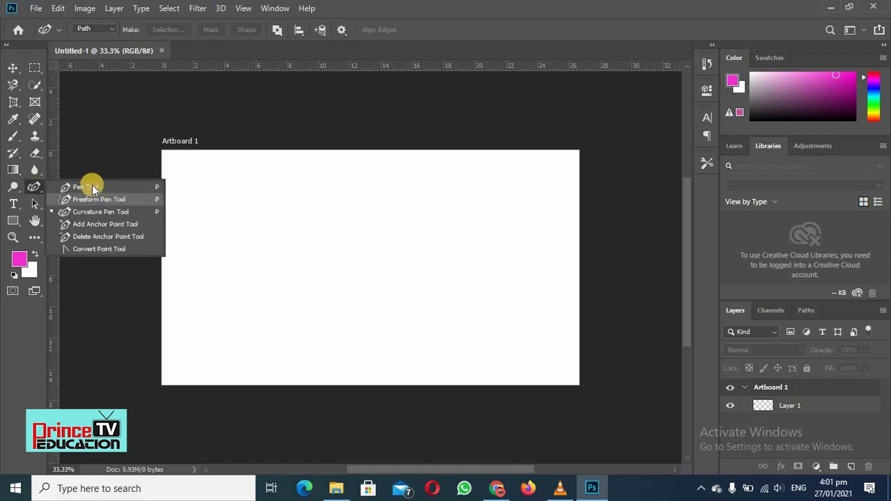
pyautogui.click(92, 185)
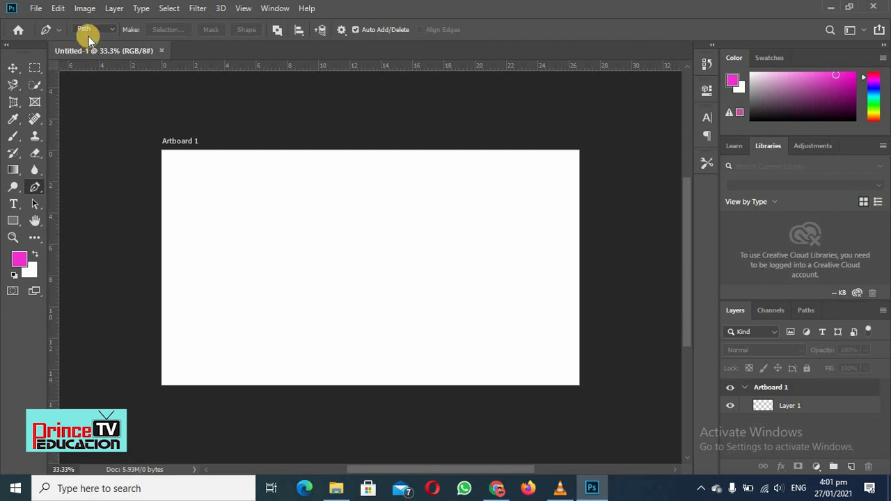
# In Path mode, draw a closed eight-point path on the artboard with the Pen tool, curving its upper segment and keeping the others straight
pyautogui.click(110, 31)
pyautogui.click(93, 41)
pyautogui.click(258, 230)
pyautogui.click(255, 229)
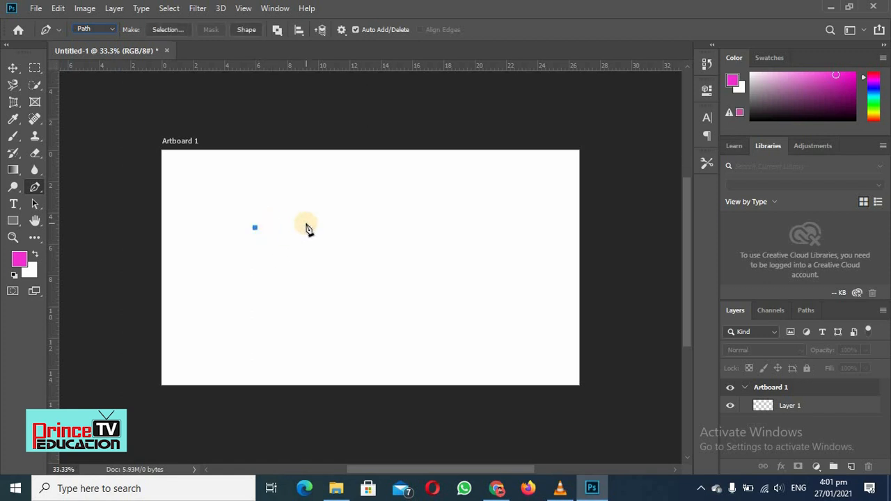
pyautogui.moveTo(306, 223); pyautogui.dragTo(318, 261)
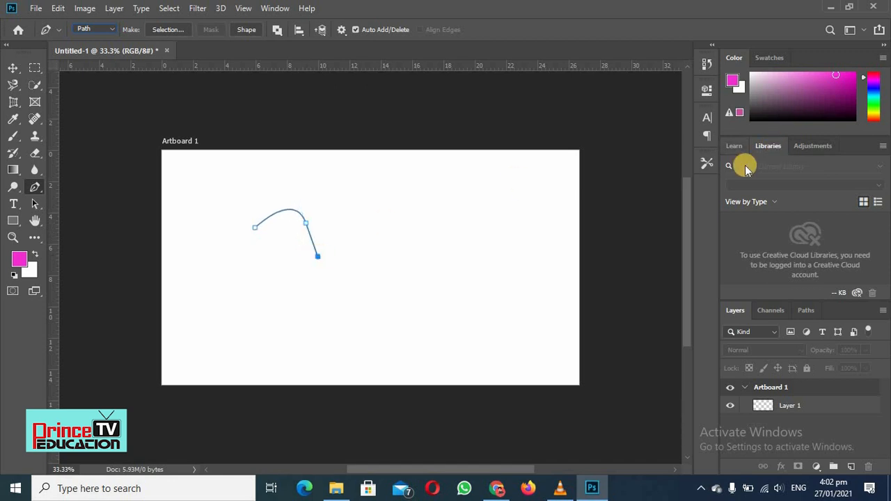
pyautogui.click(381, 239)
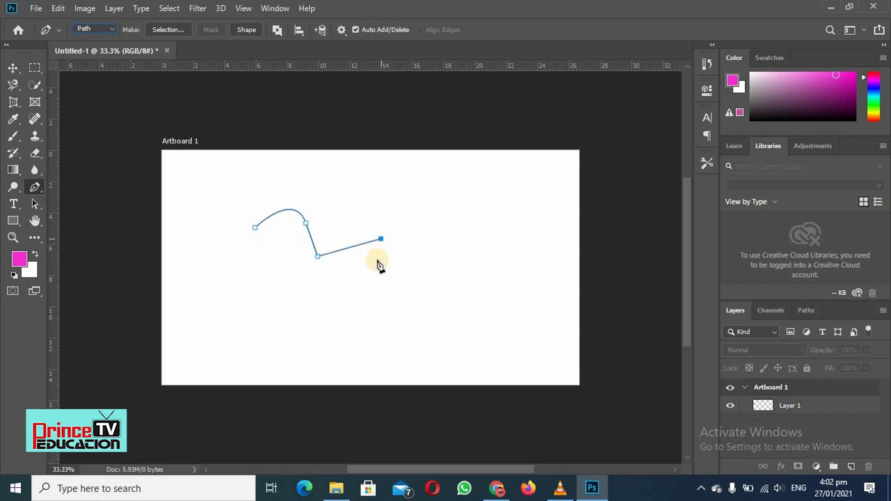
pyautogui.click(360, 294)
pyautogui.click(316, 289)
pyautogui.click(293, 259)
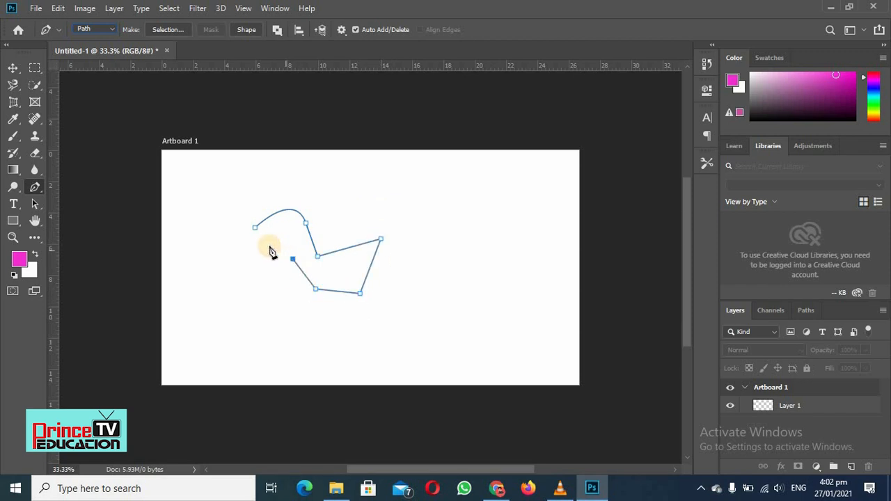
pyautogui.click(266, 247)
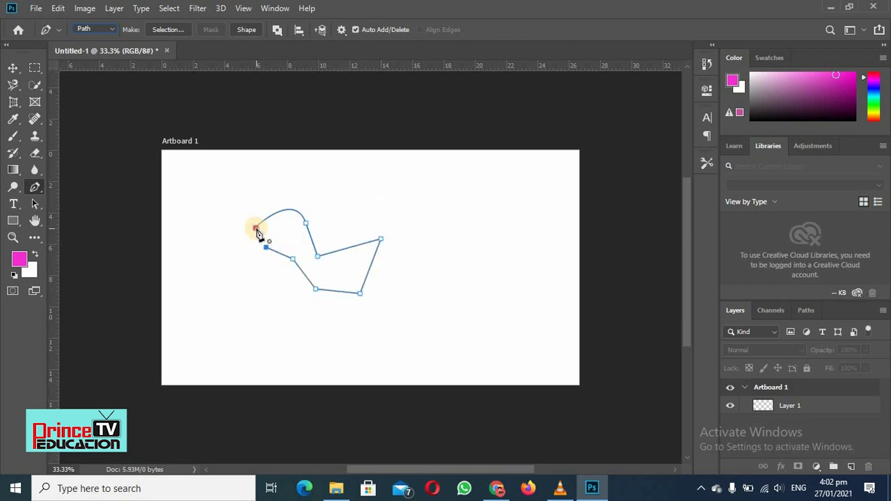
pyautogui.click(256, 229)
# Set the foreground color to a slightly deeper magenta and convert the closed path into a filled shape
pyautogui.click(20, 261)
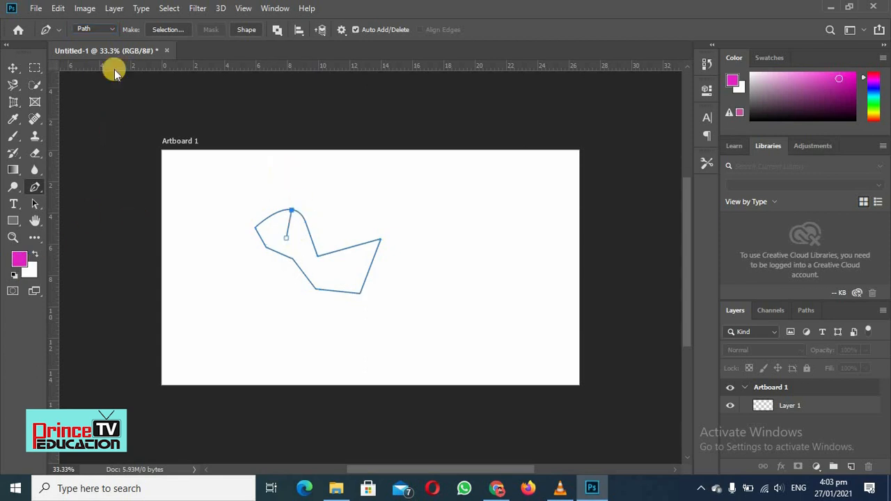
pyautogui.click(247, 29)
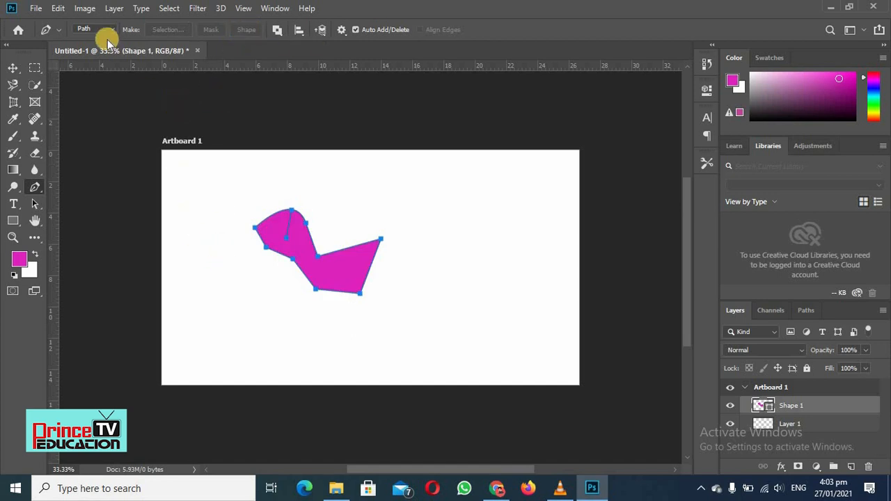
pyautogui.press('Escape')
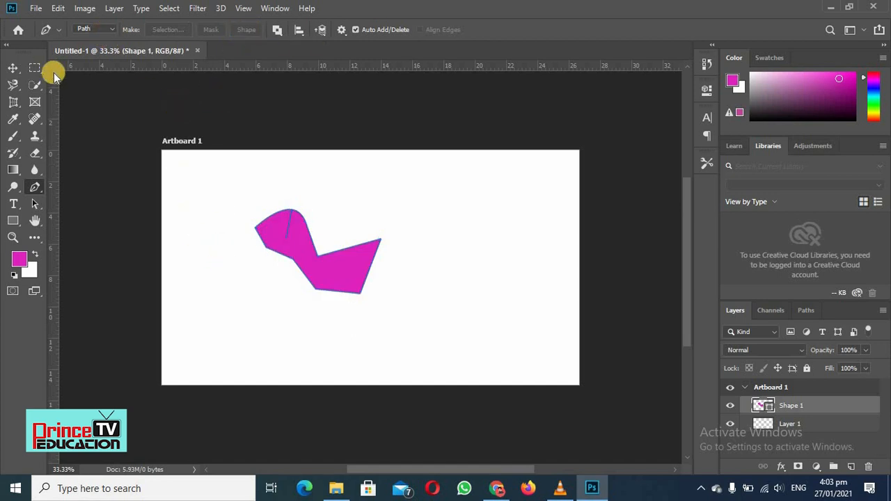
# Add a new layer group above Shape 1 and hide the Shape 1 layer
pyautogui.click(836, 474)
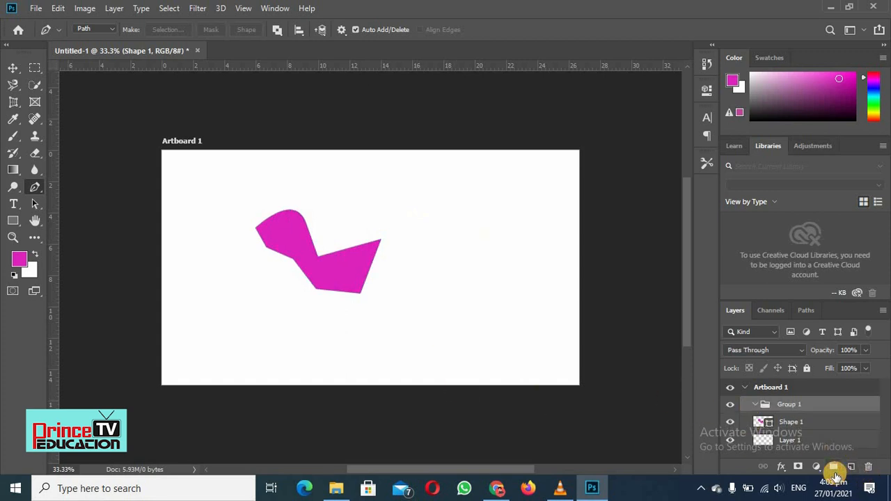
pyautogui.click(730, 422)
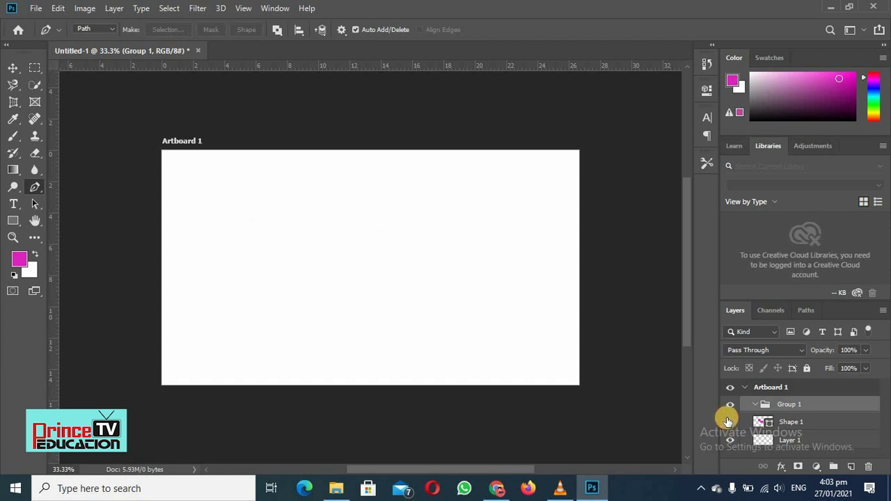
# On Layer 1, draw a closed magenta polygon about 609 px by 531 px in Shape mode, with a curved lower edge
pyautogui.click(766, 443)
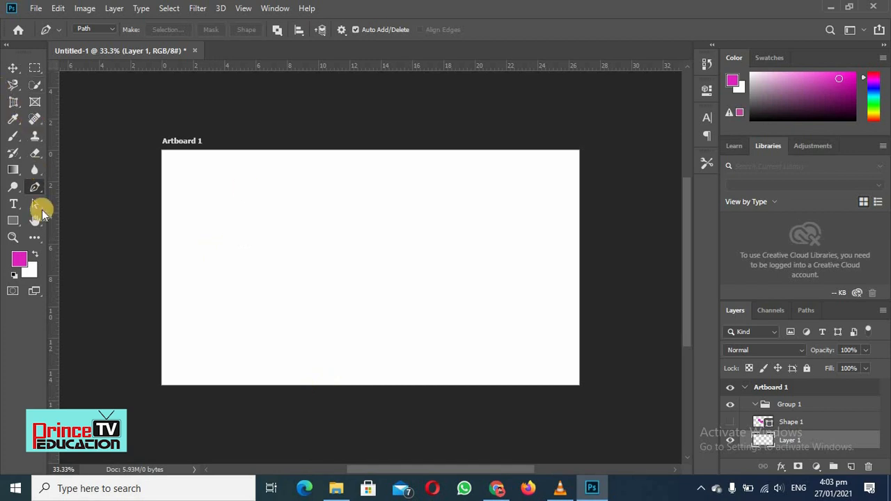
pyautogui.click(104, 29)
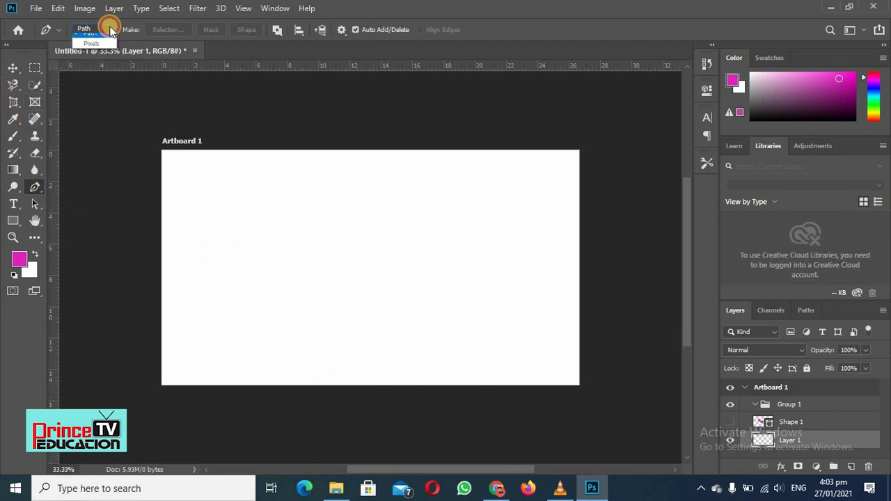
pyautogui.click(87, 36)
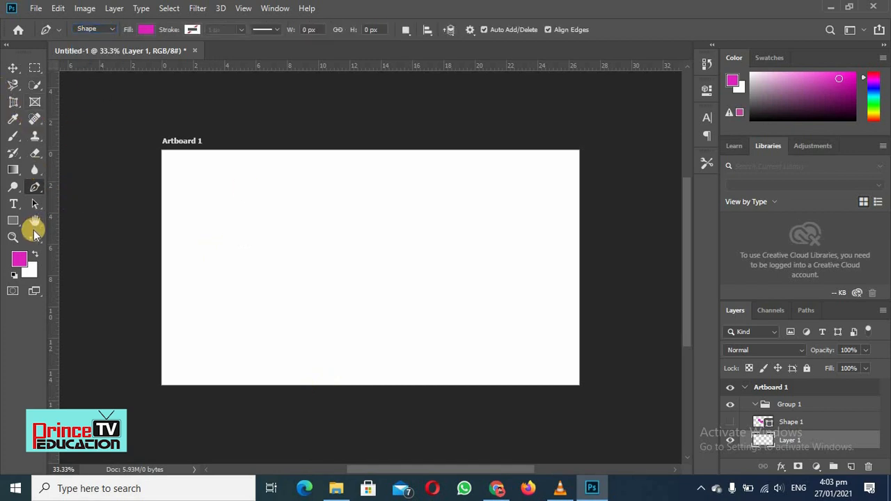
pyautogui.click(263, 201)
pyautogui.click(381, 244)
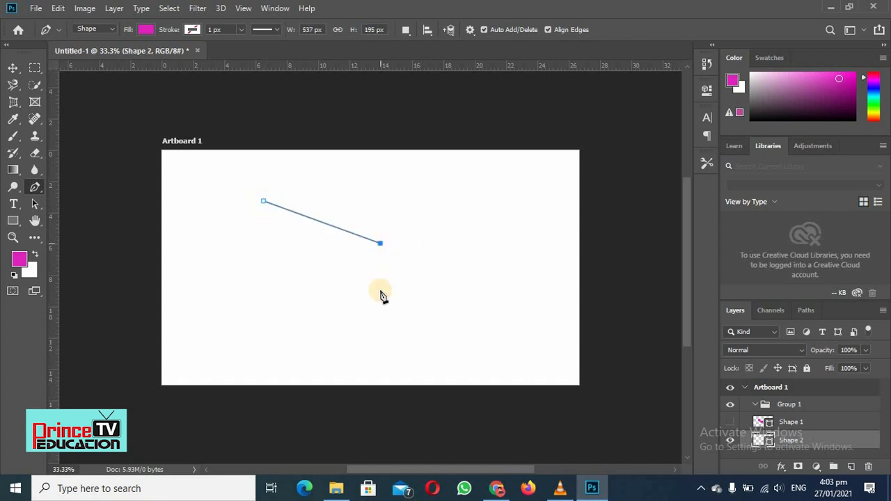
pyautogui.click(377, 302)
pyautogui.click(327, 304)
pyautogui.moveTo(329, 326); pyautogui.dragTo(335, 339)
pyautogui.click(268, 293)
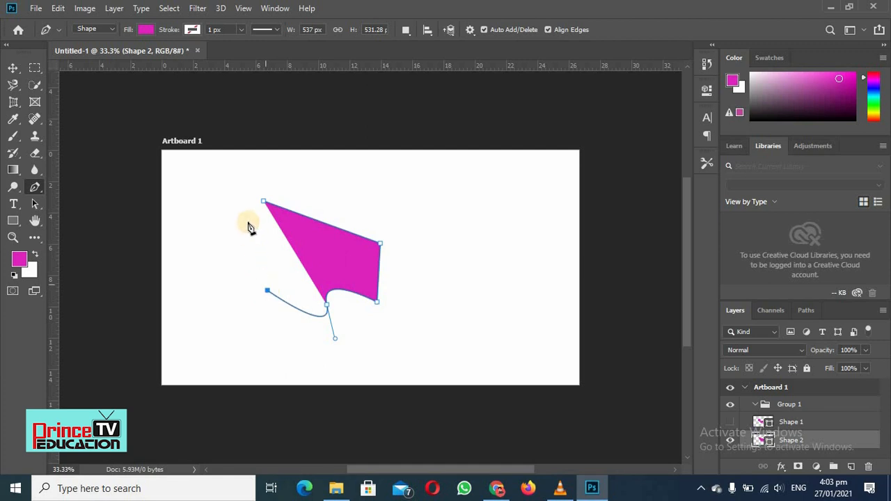
pyautogui.click(249, 222)
pyautogui.click(262, 207)
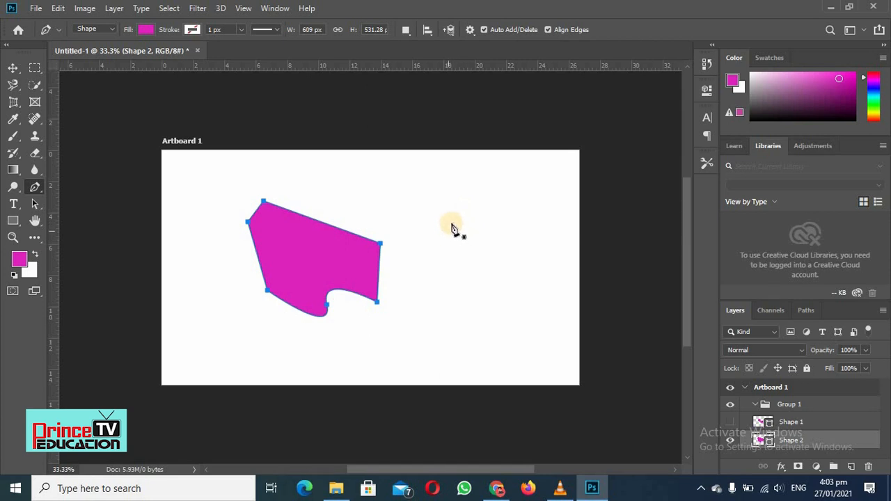
# Shrink the new polygon with Free Transform to about 25% width and 34% height, anchored at its lower-right corner
pyautogui.click(14, 70)
pyautogui.click(416, 266)
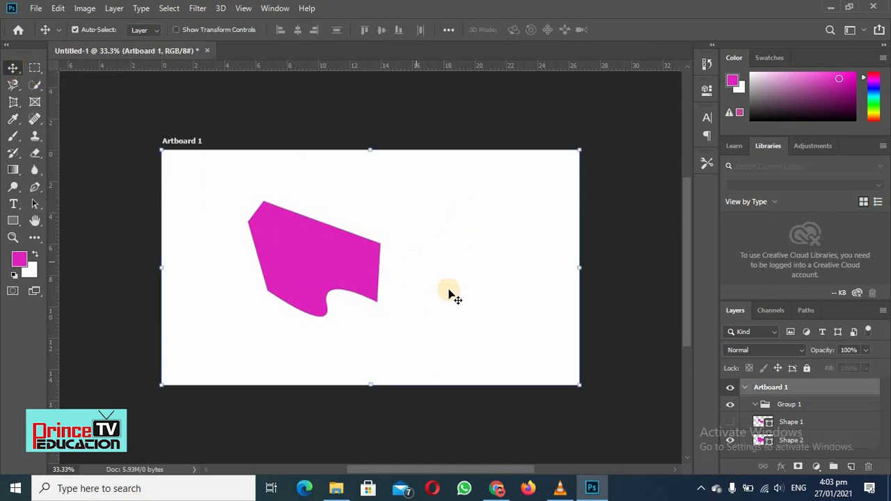
pyautogui.click(323, 262)
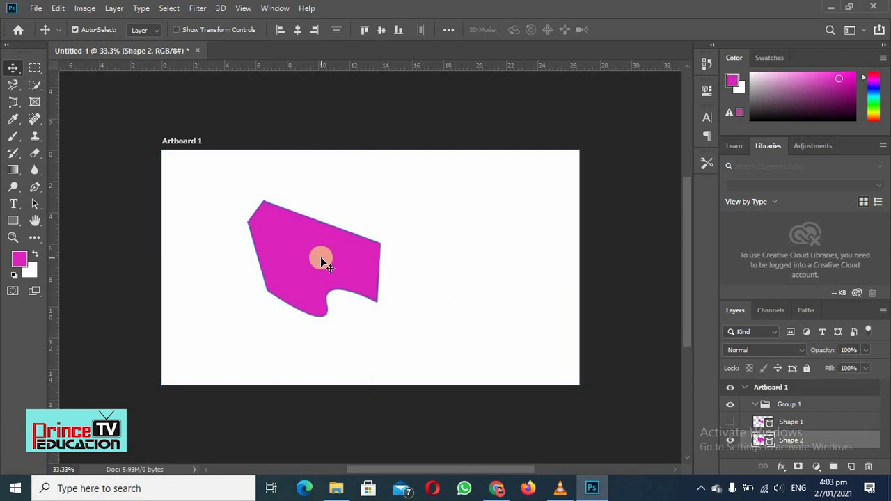
pyautogui.hotkey('ctrl', 't')
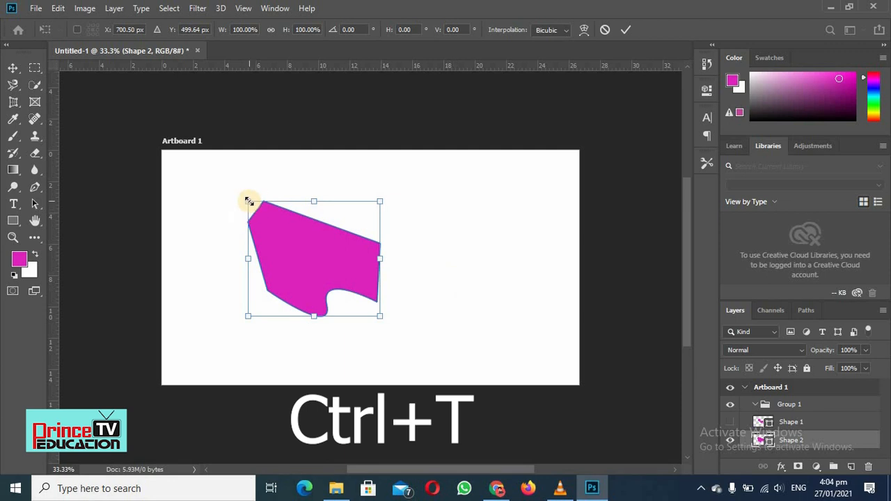
pyautogui.moveTo(249, 202); pyautogui.dragTo(356, 282)
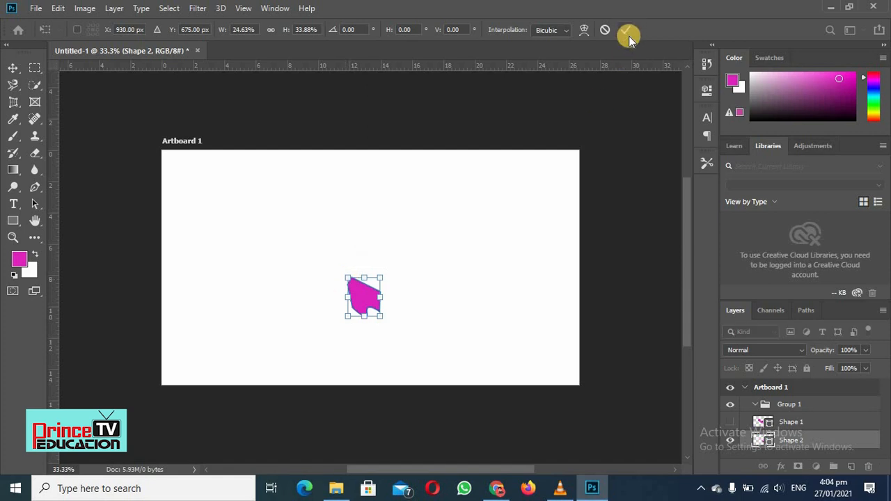
pyautogui.click(627, 34)
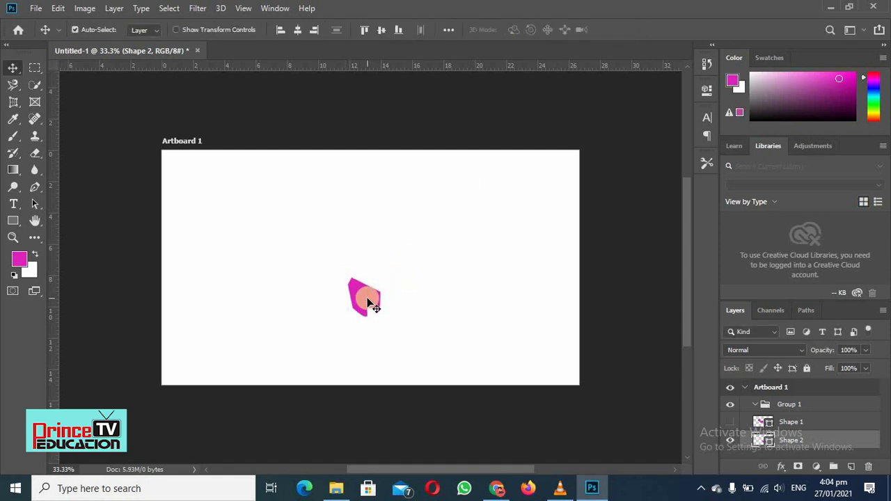
# Enlarge the small polygon with Free Transform to 986% width and about 567% height, starting from the artboard's upper-left corner
pyautogui.hotkey('ctrl', 't')
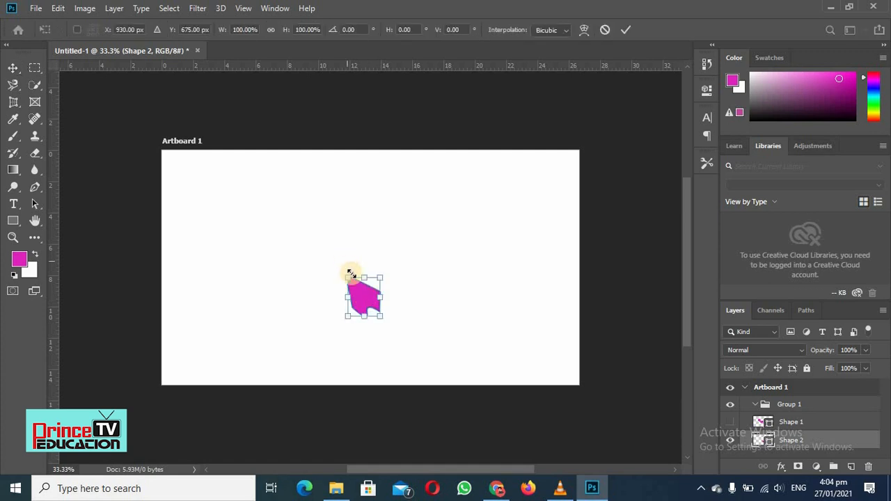
pyautogui.moveTo(347, 280); pyautogui.dragTo(161, 150)
pyautogui.moveTo(380, 317); pyautogui.dragTo(485, 370)
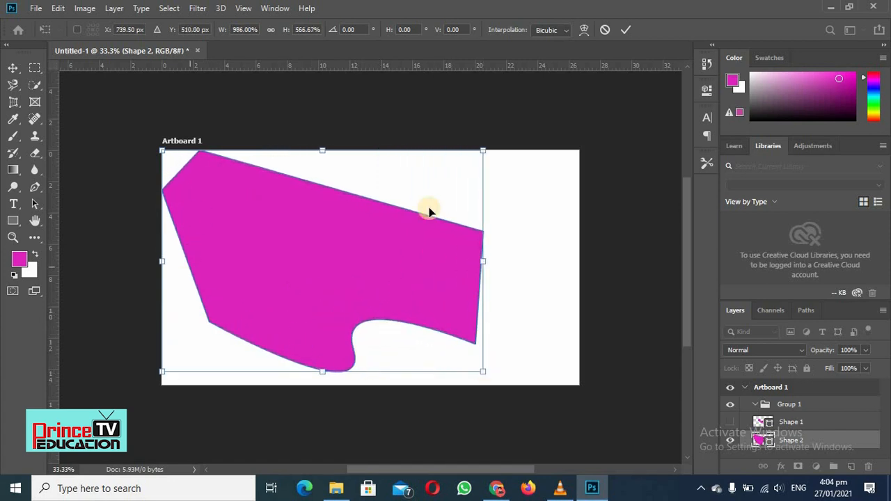
pyautogui.click(626, 30)
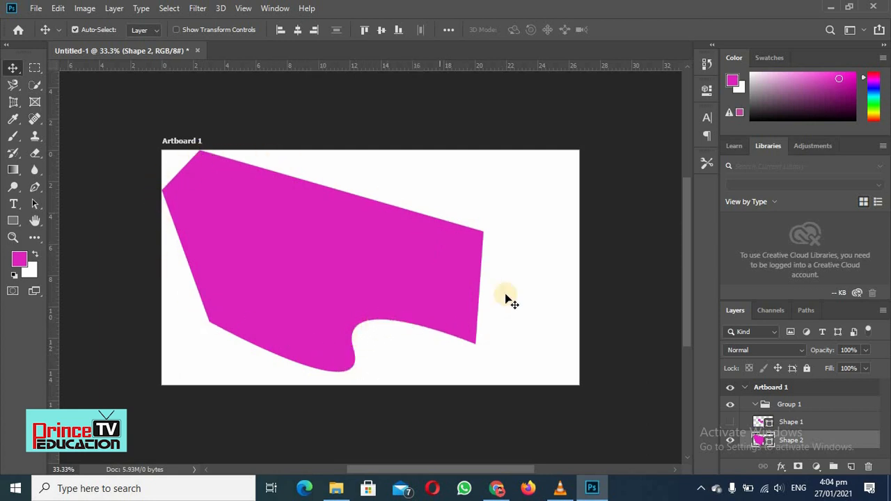
# Select the Shape 1 layer and make it visible again
pyautogui.click(788, 424)
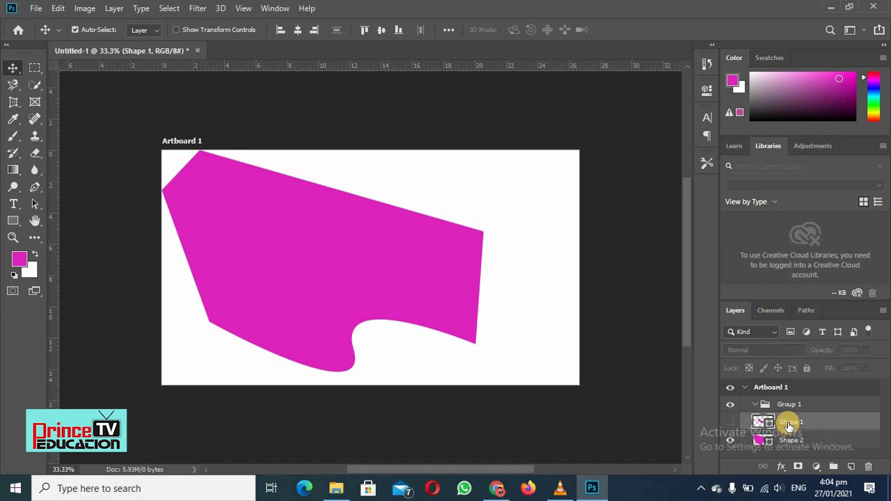
pyautogui.click(730, 422)
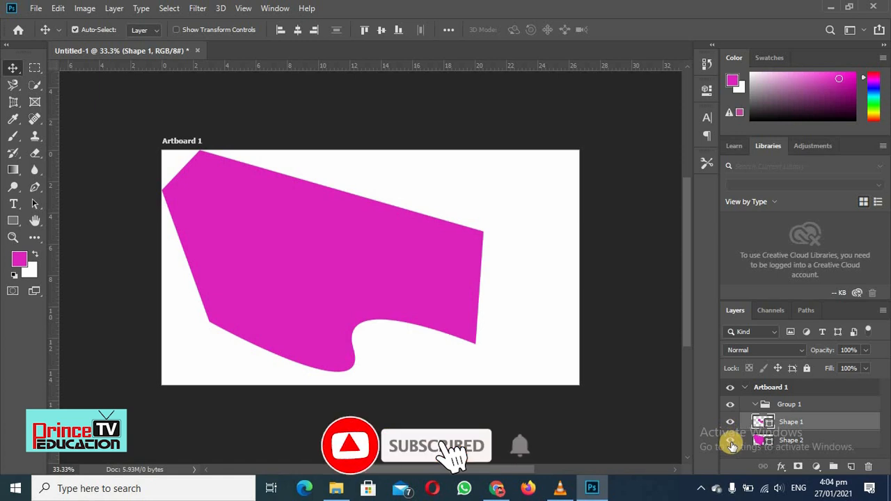
# Hide the Shape 2 layer and shrink Shape 1 with Free Transform to 11.92% width and 13.18% height, anchored at its lower-right corner
pyautogui.click(730, 441)
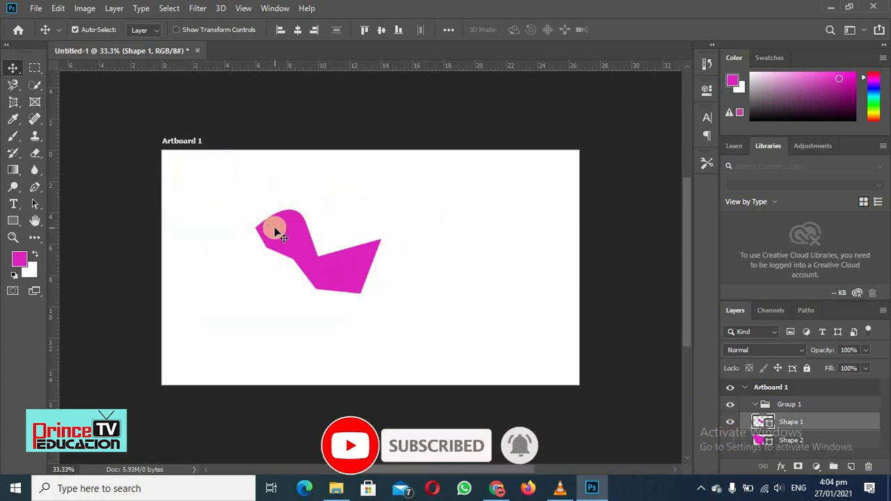
pyautogui.hotkey('ctrl', 't')
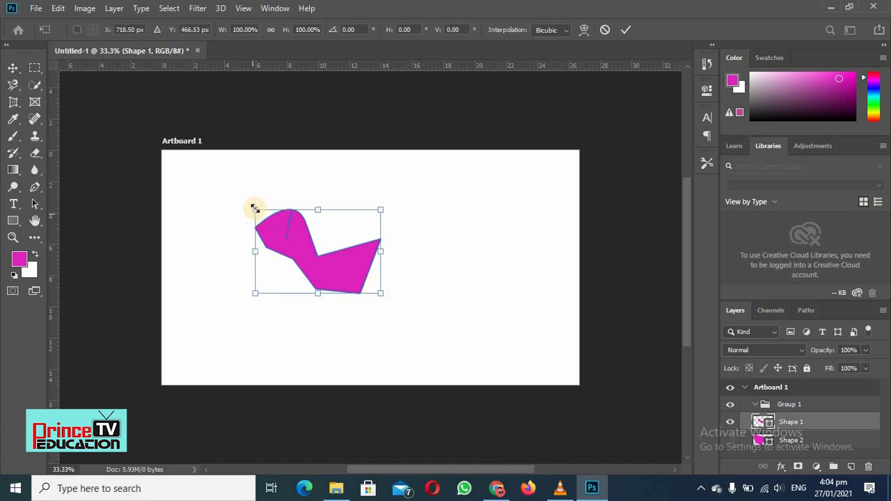
pyautogui.moveTo(256, 208); pyautogui.dragTo(364, 281)
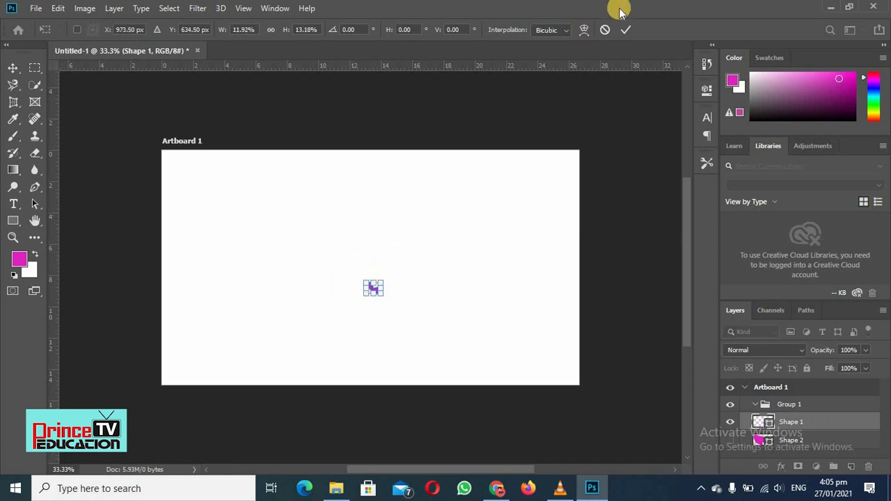
pyautogui.click(625, 30)
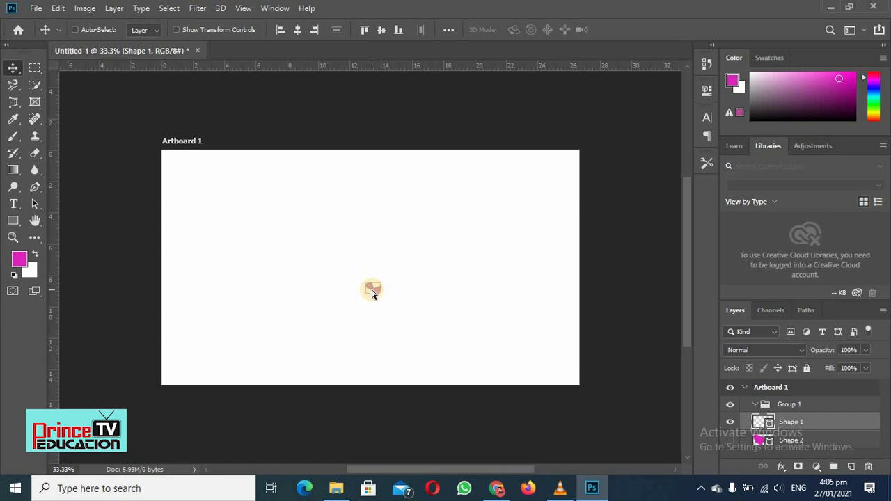
# Enlarge the small Shape 1 with Free Transform to about 2556% width and 2159% height, extending slightly below the artboard
pyautogui.hotkey('ctrl', 't')
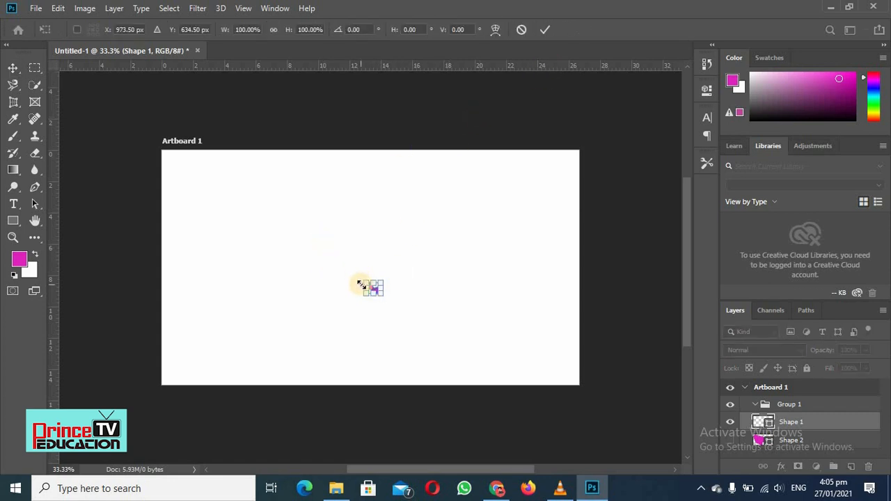
pyautogui.moveTo(365, 283); pyautogui.dragTo(169, 184)
pyautogui.moveTo(327, 257); pyautogui.dragTo(420, 349)
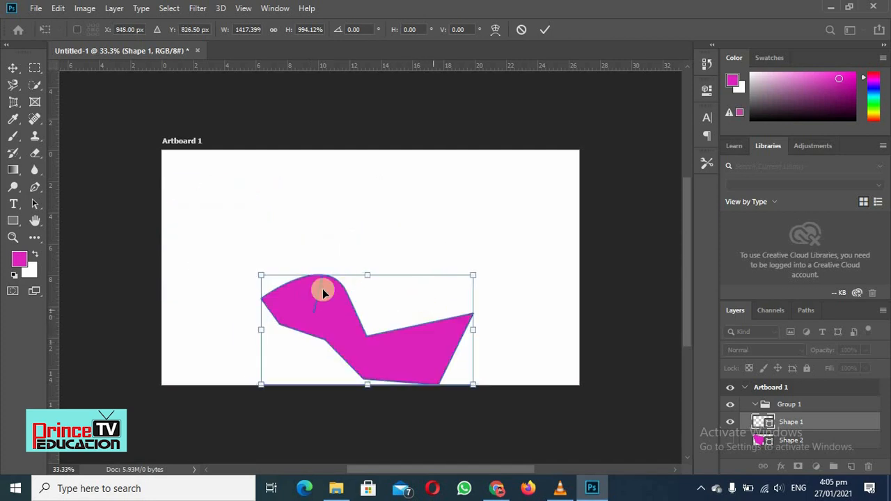
pyautogui.moveTo(257, 266); pyautogui.dragTo(182, 166)
pyautogui.moveTo(472, 277); pyautogui.dragTo(543, 287)
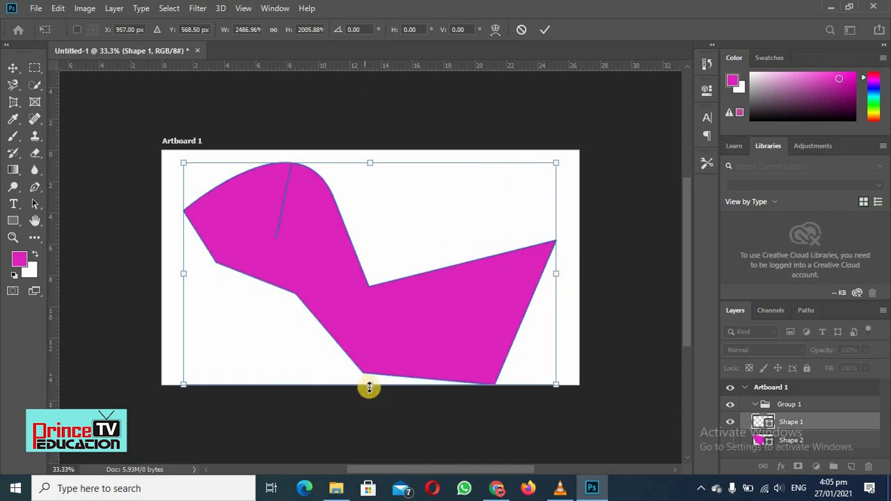
pyautogui.moveTo(185, 387); pyautogui.dragTo(173, 402)
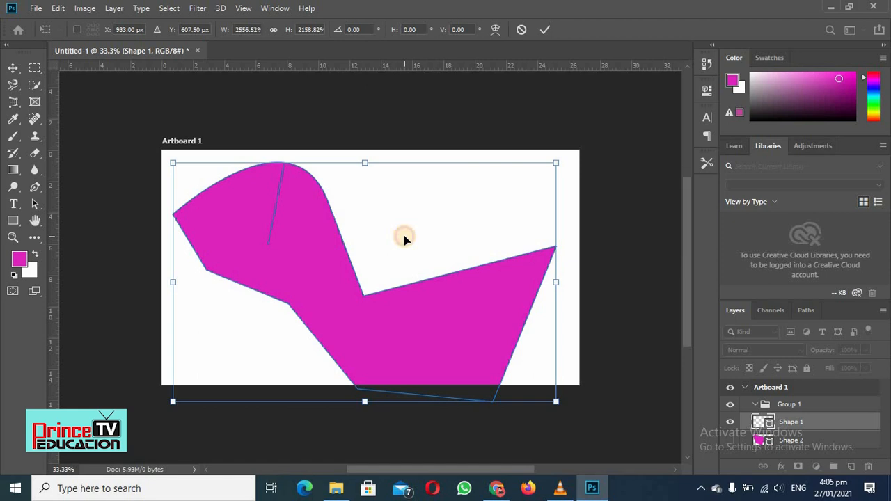
pyautogui.click(544, 29)
# Examine the edge quality of the enlarged Shape 1 at 300% magnification, then return to the 33.3% view
pyautogui.press('z')
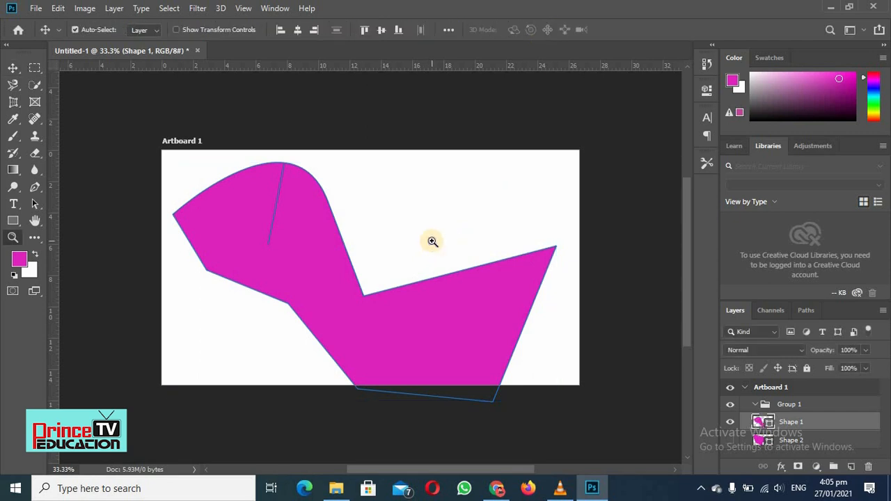
pyautogui.click(432, 242)
pyautogui.click(433, 242)
pyautogui.click(432, 242)
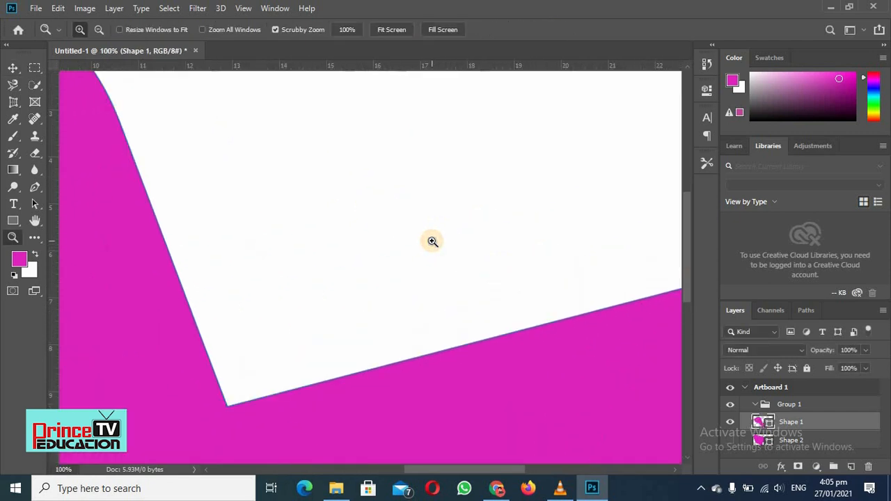
pyautogui.click(429, 241)
pyautogui.press('v')
pyautogui.press('space')
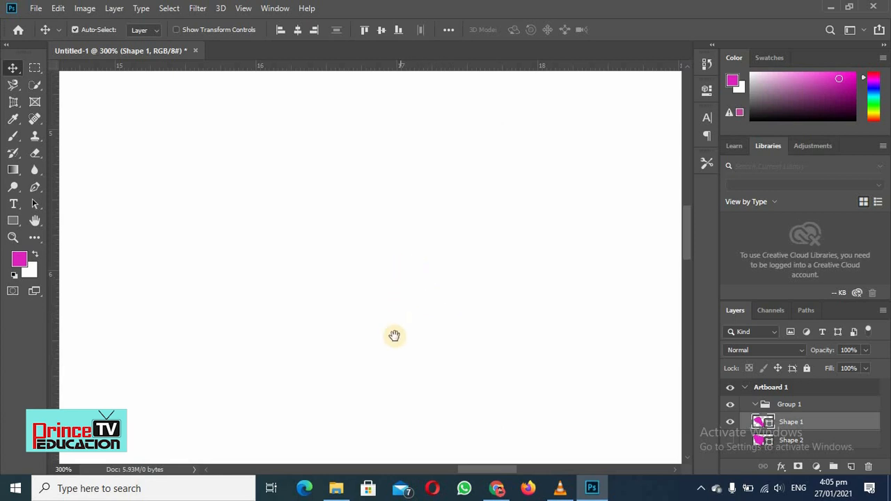
pyautogui.moveTo(393, 346); pyautogui.dragTo(407, 274)
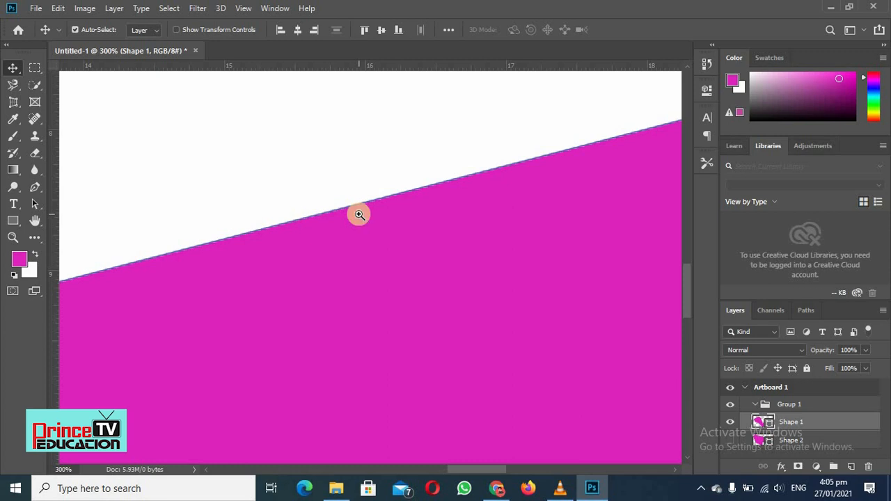
pyautogui.press('z')
pyautogui.keyDown('alt'); pyautogui.click(358, 214); pyautogui.keyUp('alt')
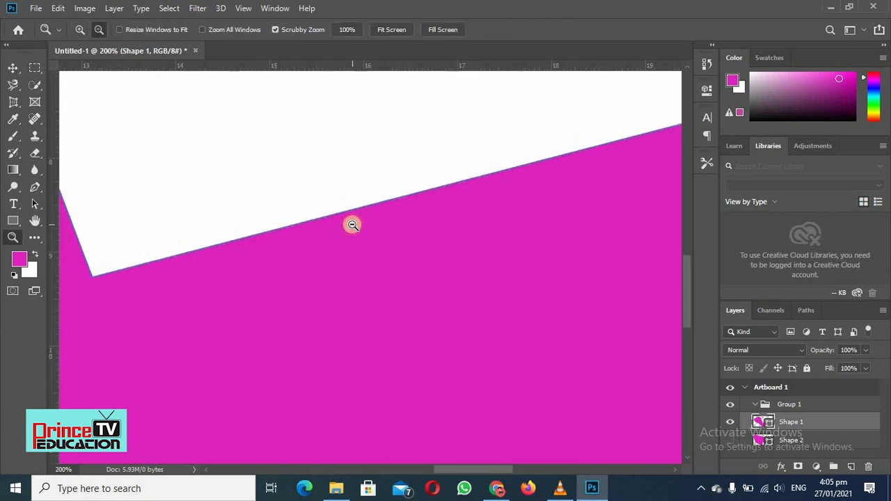
pyautogui.keyDown('alt'); pyautogui.click(353, 225); pyautogui.keyUp('alt')
pyautogui.keyDown('alt'); pyautogui.click(353, 225); pyautogui.keyUp('alt')
pyautogui.keyDown('alt'); pyautogui.click(353, 225); pyautogui.keyUp('alt')
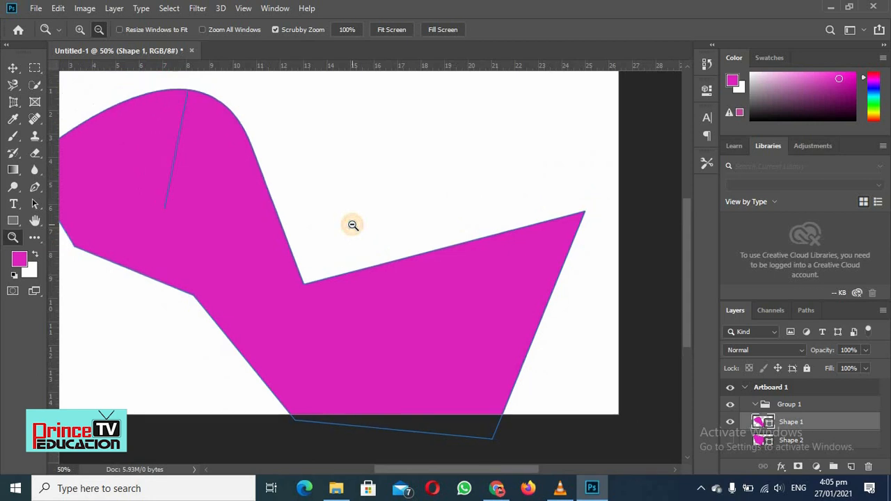
pyautogui.keyDown('alt'); pyautogui.click(353, 225); pyautogui.keyUp('alt')
pyautogui.press('v')
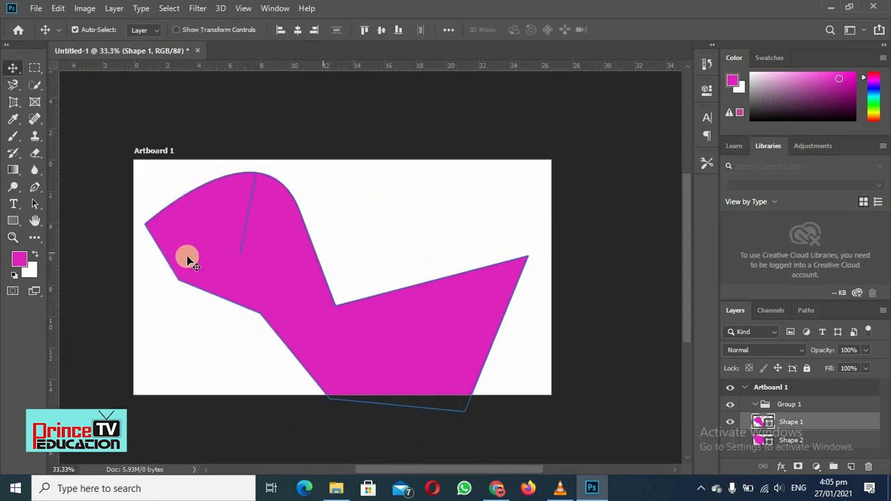
# Activate the Pen tool and set its drawing mode to Path
pyautogui.click(32, 188)
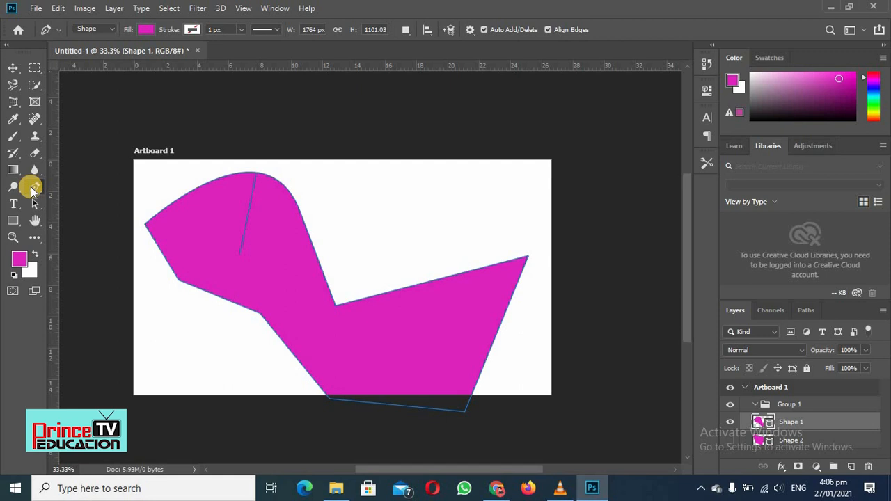
pyautogui.click(110, 28)
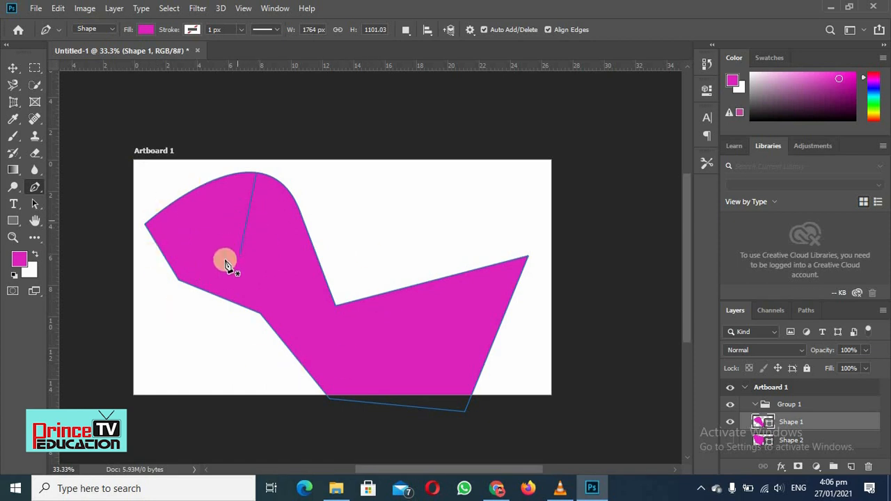
pyautogui.click(109, 30)
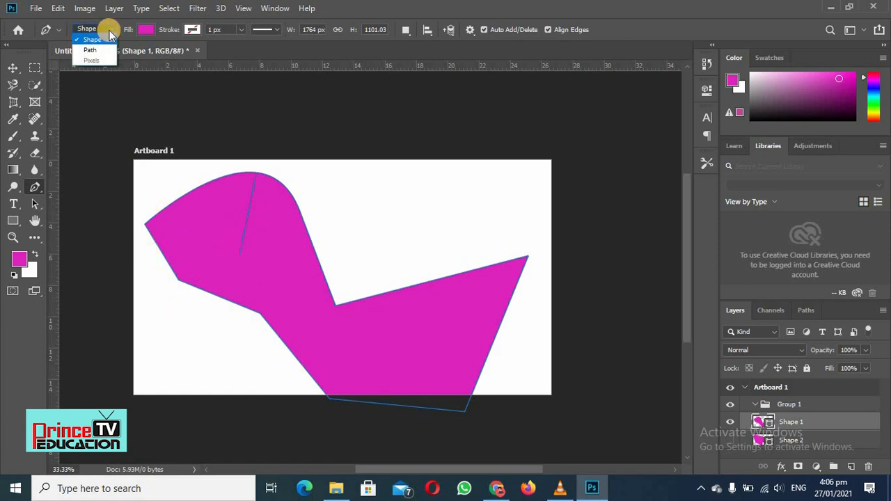
pyautogui.click(87, 46)
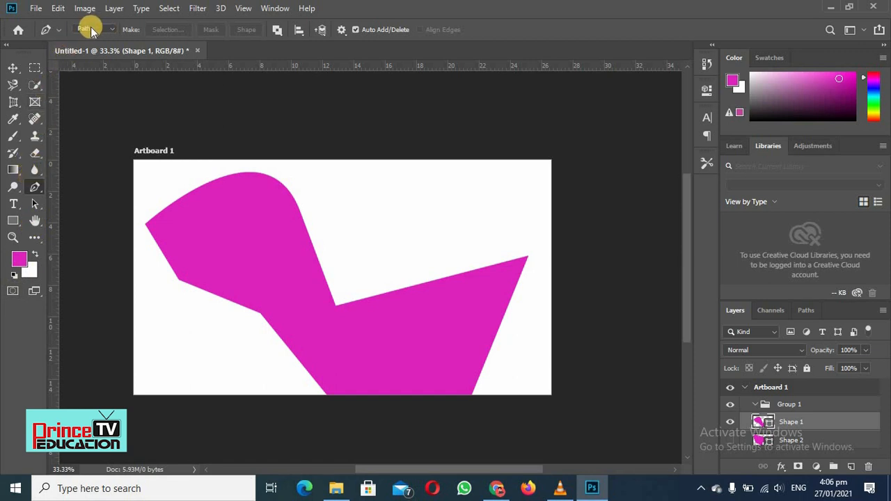
# Switch the Pen tool's drawing mode to Shape and back to Path
pyautogui.click(112, 28)
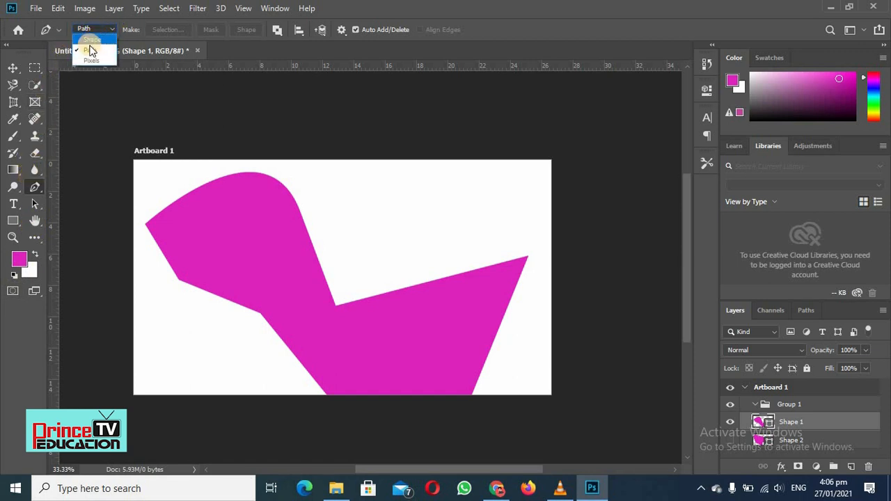
pyautogui.click(110, 28)
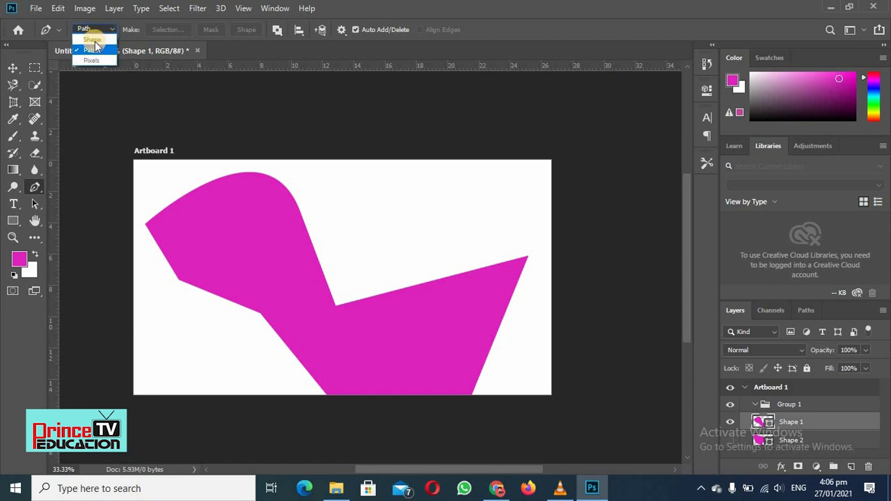
pyautogui.click(111, 29)
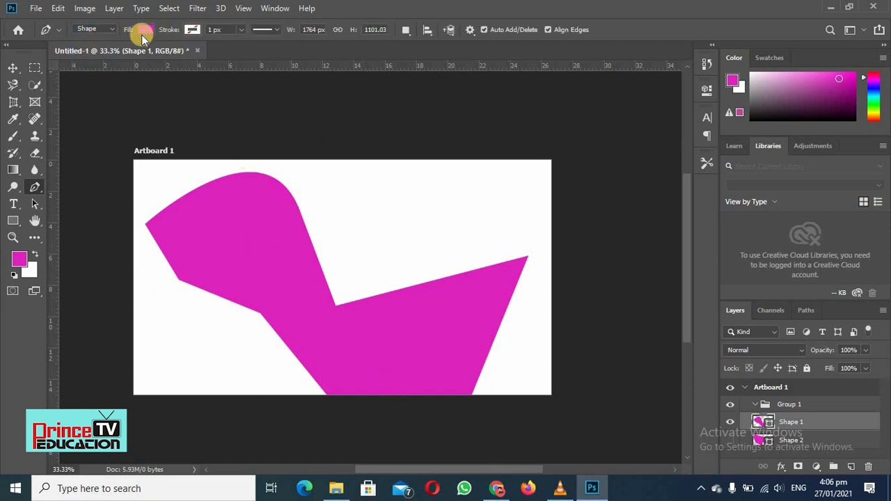
pyautogui.click(112, 30)
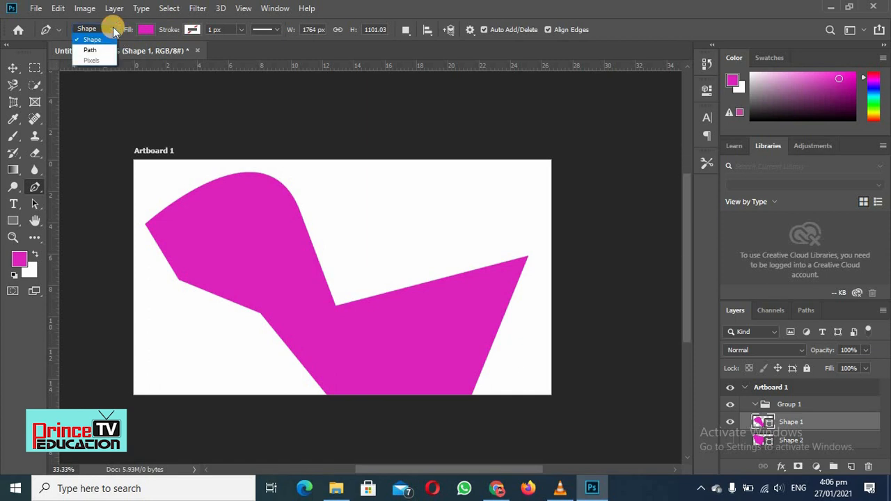
pyautogui.click(91, 58)
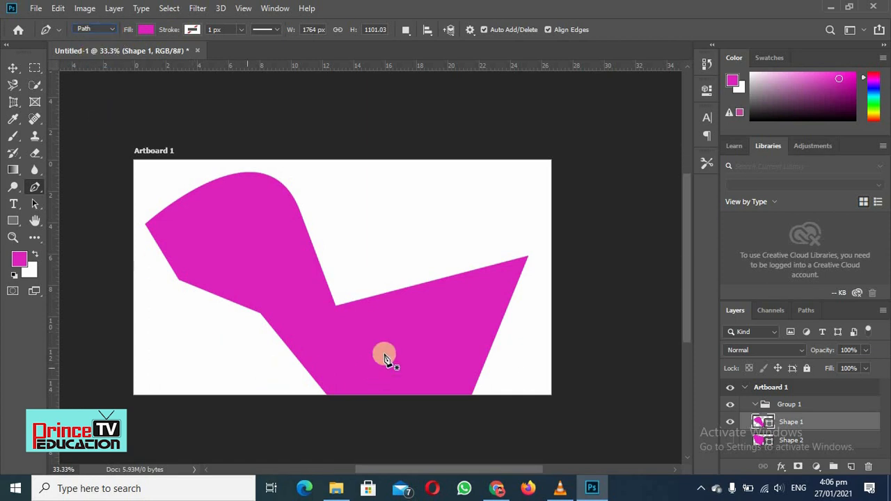